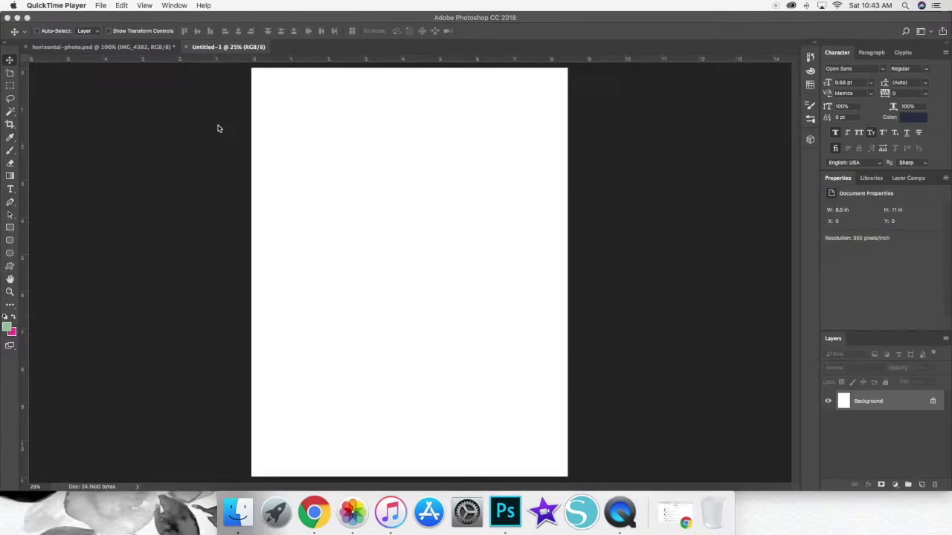
Step: Bring the blank 8.5 x 11 in Untitled-1 document into focus and pick the Rectangle tool
{"action": "left_click", "coordinate": [66, 88]}
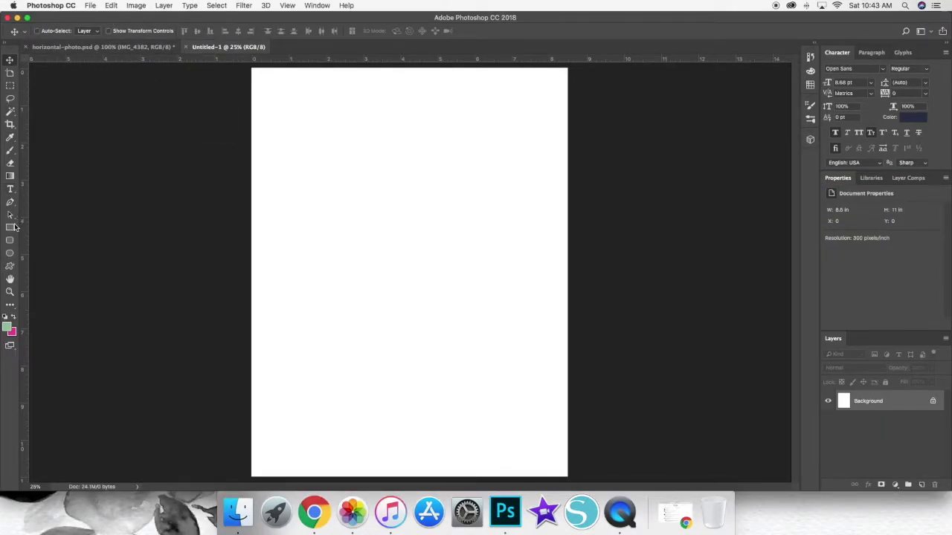
{"action": "left_click", "coordinate": [11, 227]}
Step: Create a 6 in by 4 in green rectangle (1800 x 1200 px) as Rectangle 1
{"action": "left_click", "coordinate": [367, 117]}
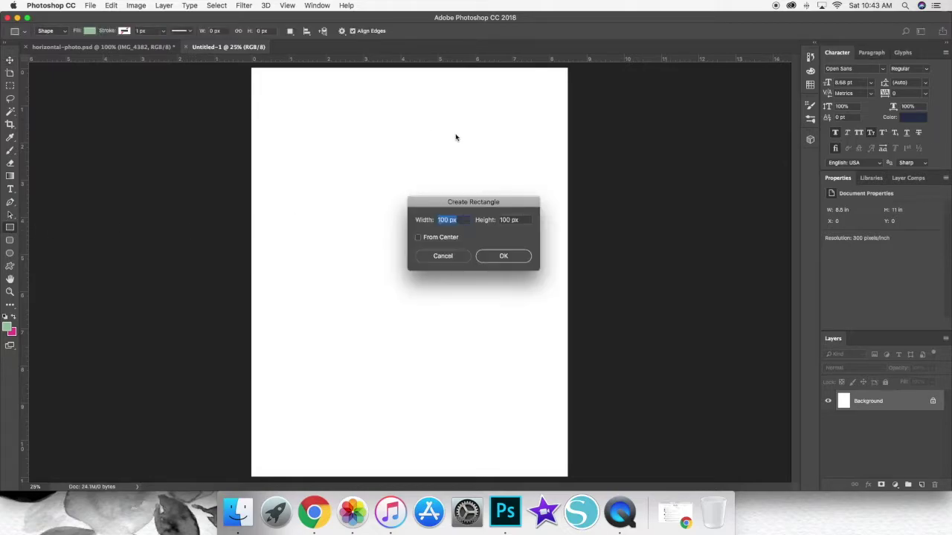
{"action": "key", "text": "BackSpace"}
{"action": "key", "text": "Tab"}
{"action": "key", "text": "Return"}
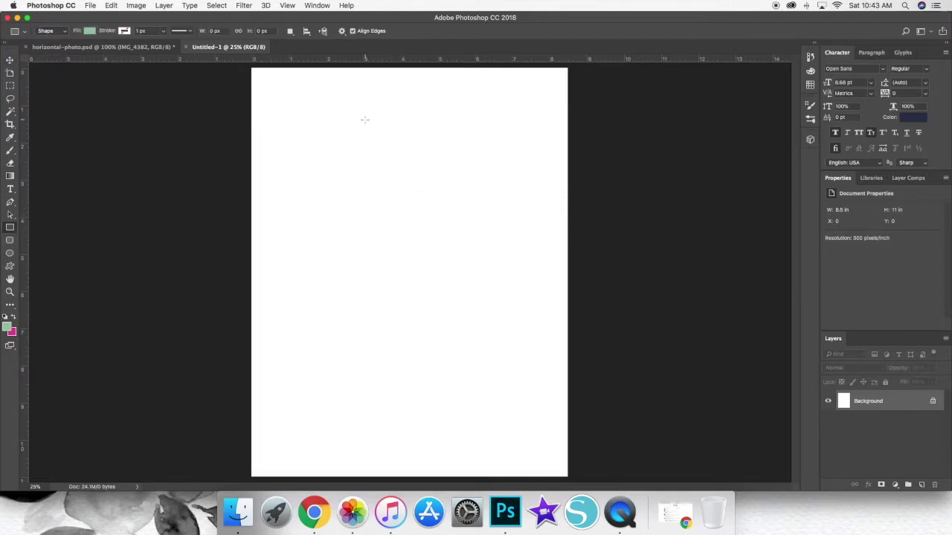
{"action": "left_click", "coordinate": [364, 120]}
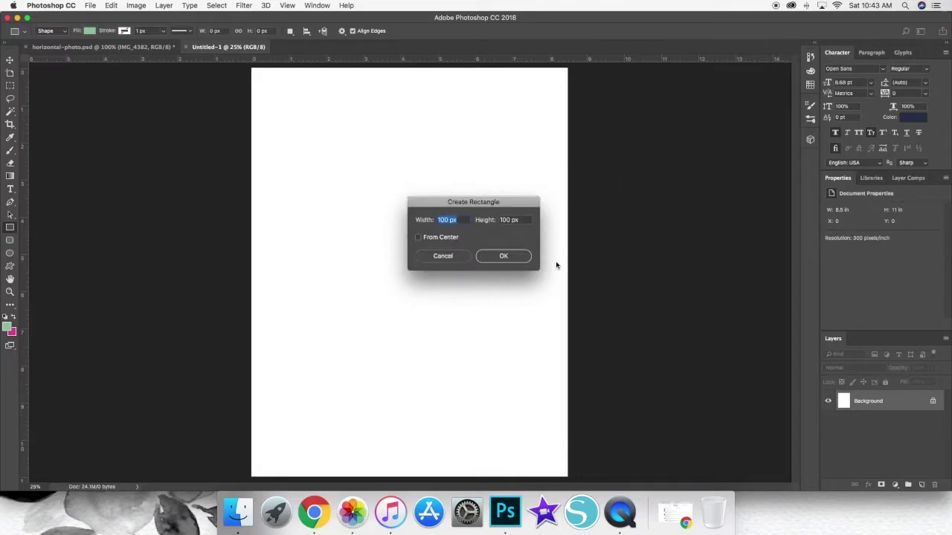
{"action": "key", "text": "BackSpace"}
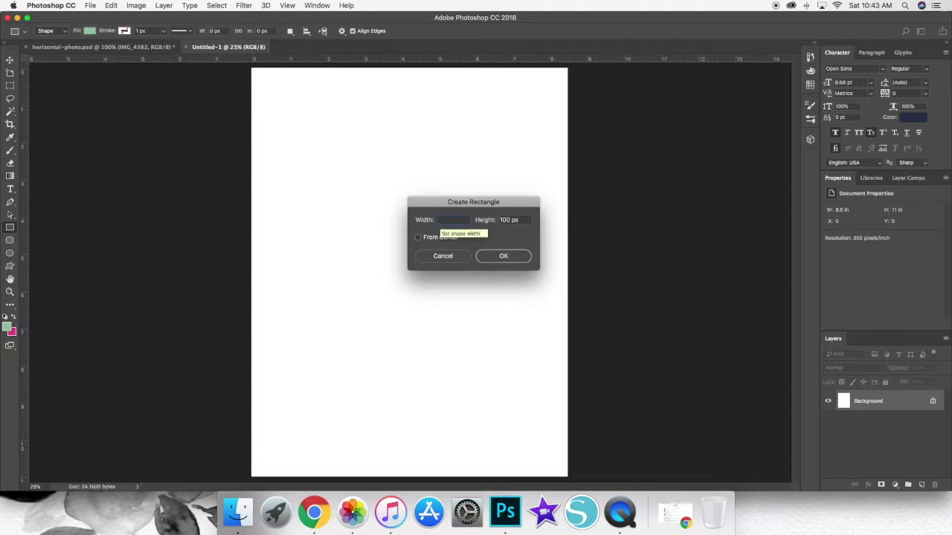
{"action": "type", "text": "6 in"}
{"action": "key", "text": "Tab"}
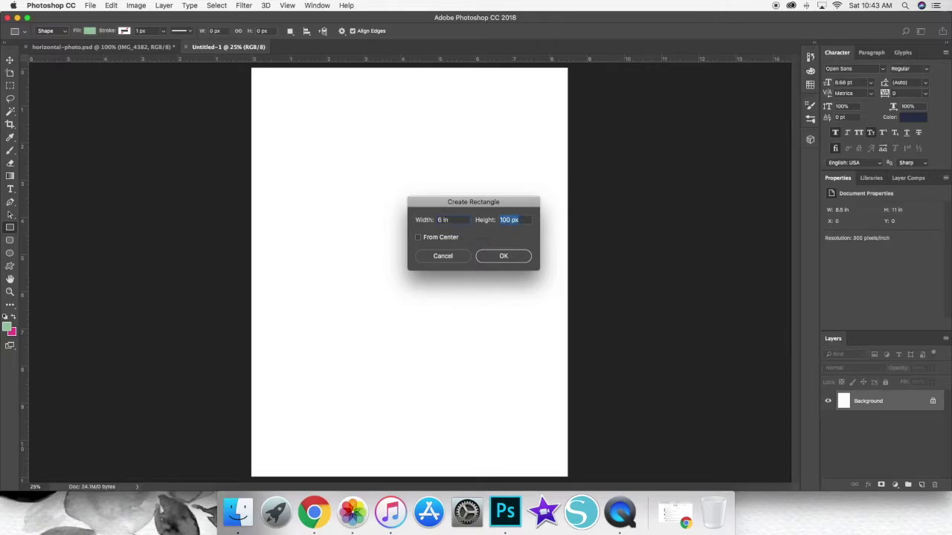
{"action": "type", "text": "4"}
{"action": "key", "text": "Return"}
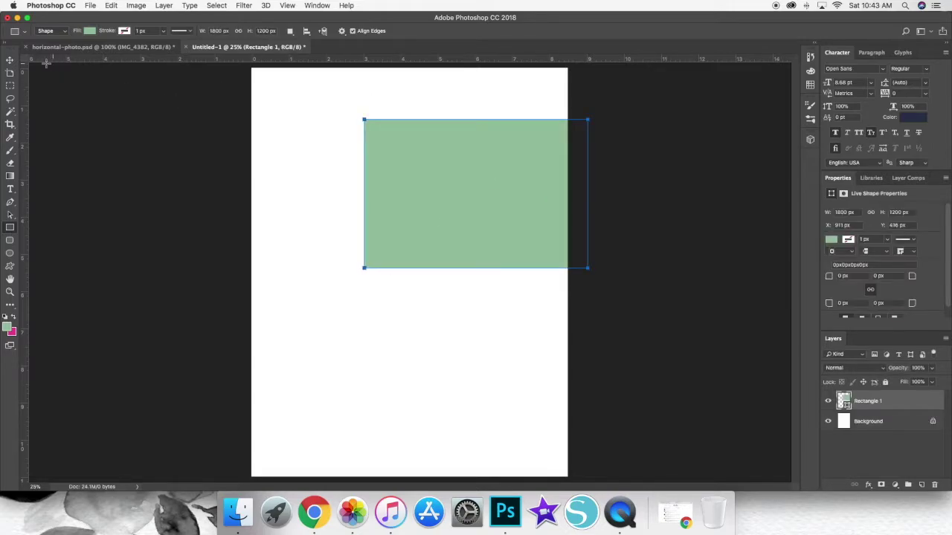
Step: Move the green rectangle near the page top and place IMG_4369 from Photos Favorites
{"action": "left_click", "coordinate": [10, 60]}
{"action": "left_click_drag", "start_coordinate": [421, 179], "coordinate": [359, 149]}
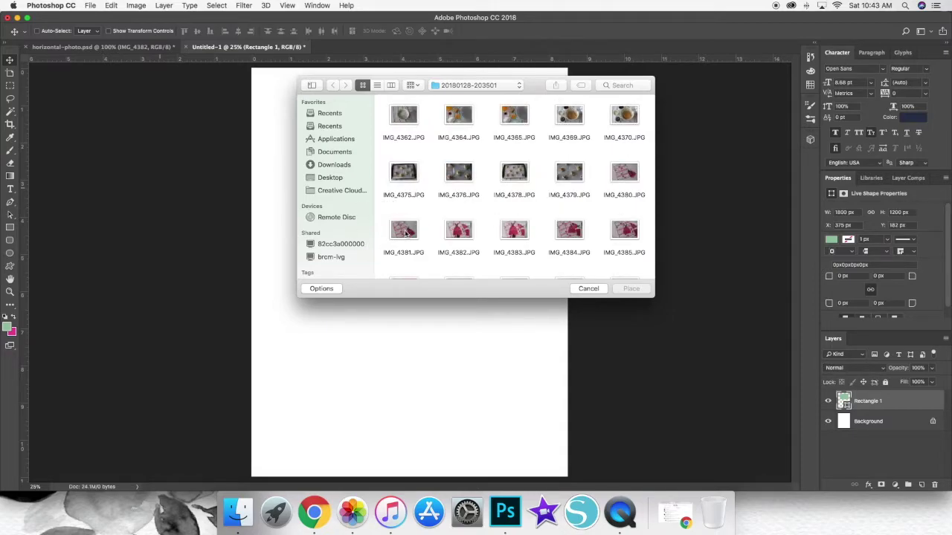
{"action": "scroll", "coordinate": [339, 233], "scroll_direction": "down", "scroll_amount": 5}
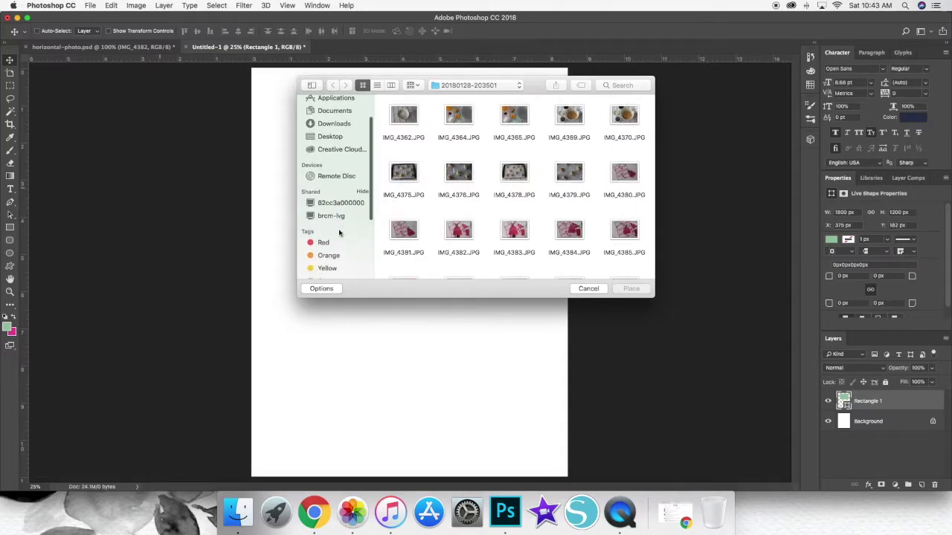
{"action": "scroll", "coordinate": [342, 229], "scroll_direction": "down", "scroll_amount": 3}
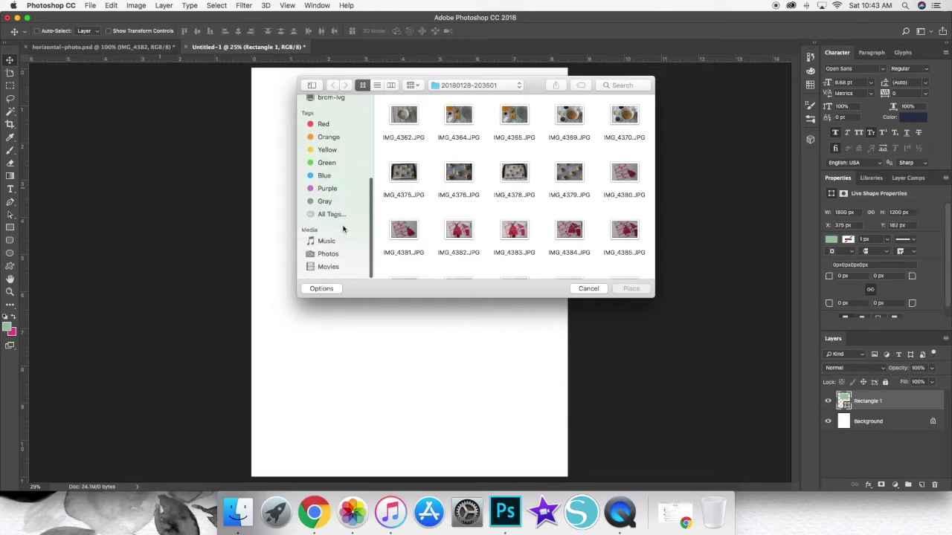
{"action": "left_click", "coordinate": [329, 261]}
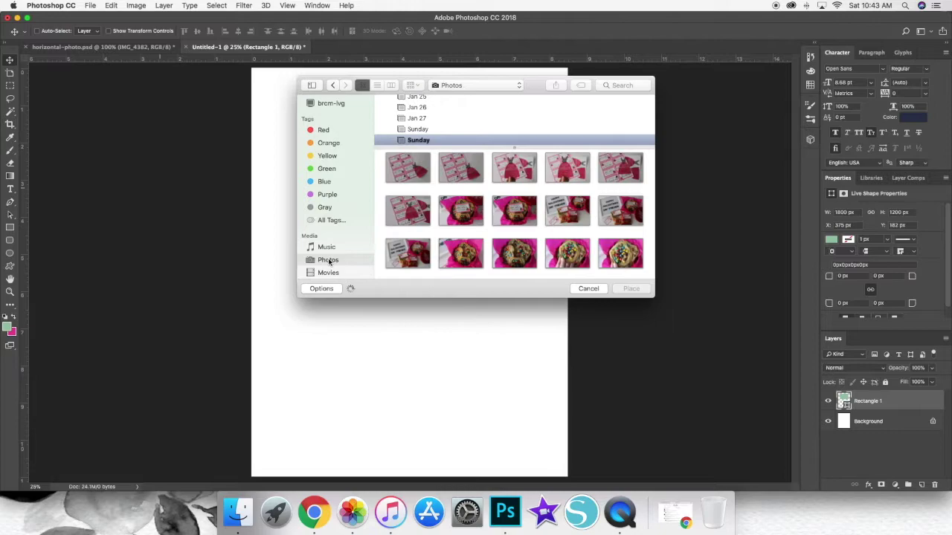
{"action": "left_click", "coordinate": [407, 210]}
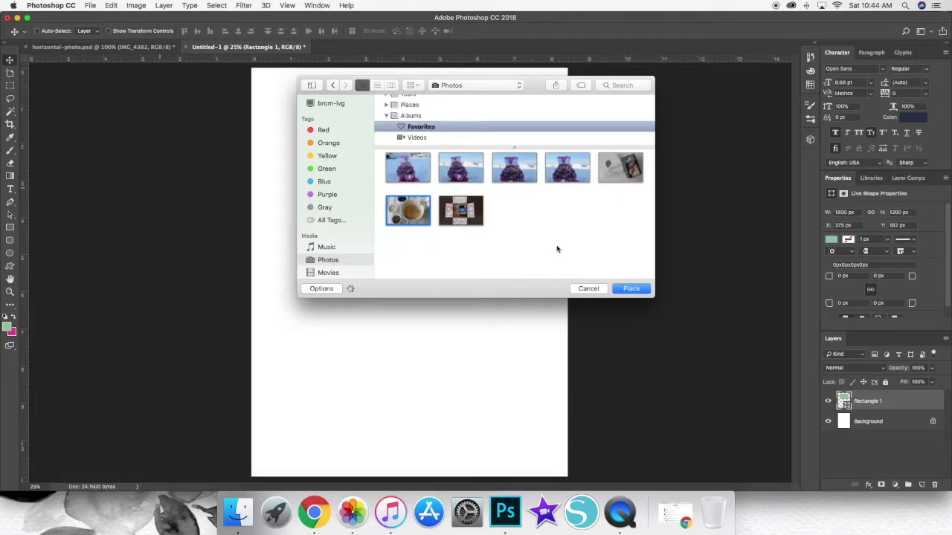
{"action": "left_click", "coordinate": [632, 288]}
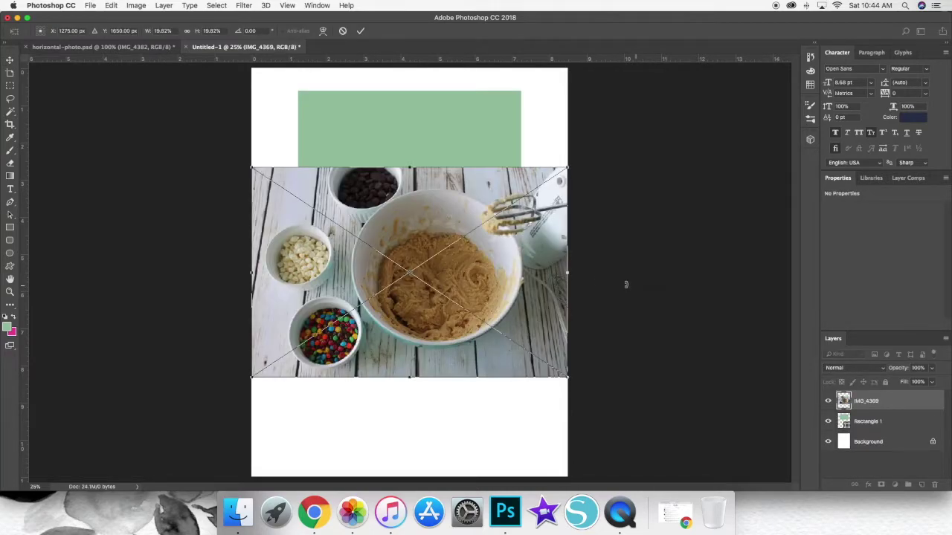
Step: Scale the placed IMG_4369 photo to about 6.06 x 4.04 in over the rectangle and commit
{"action": "left_click_drag", "start_coordinate": [482, 251], "coordinate": [524, 174]}
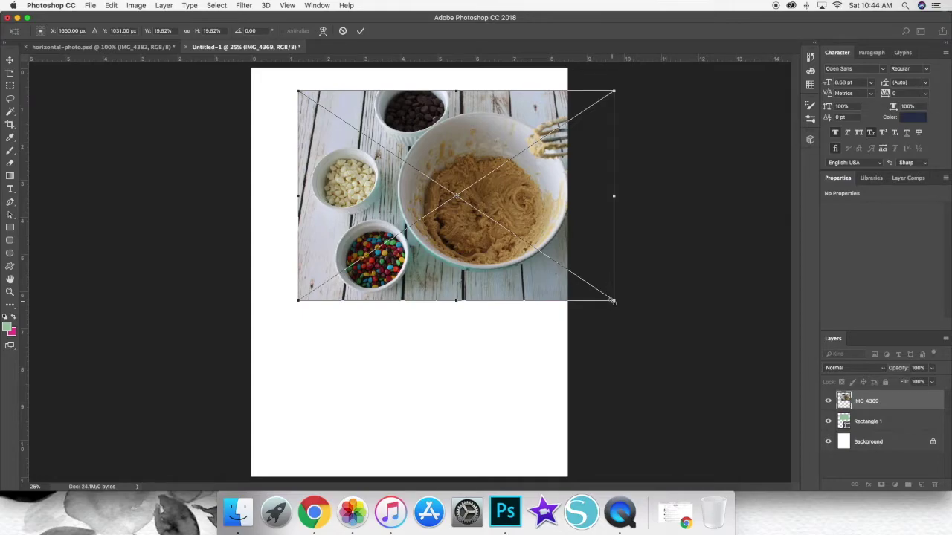
{"action": "left_click_drag", "start_coordinate": [613, 301], "coordinate": [517, 245]}
{"action": "left_click_drag", "start_coordinate": [483, 206], "coordinate": [483, 209]}
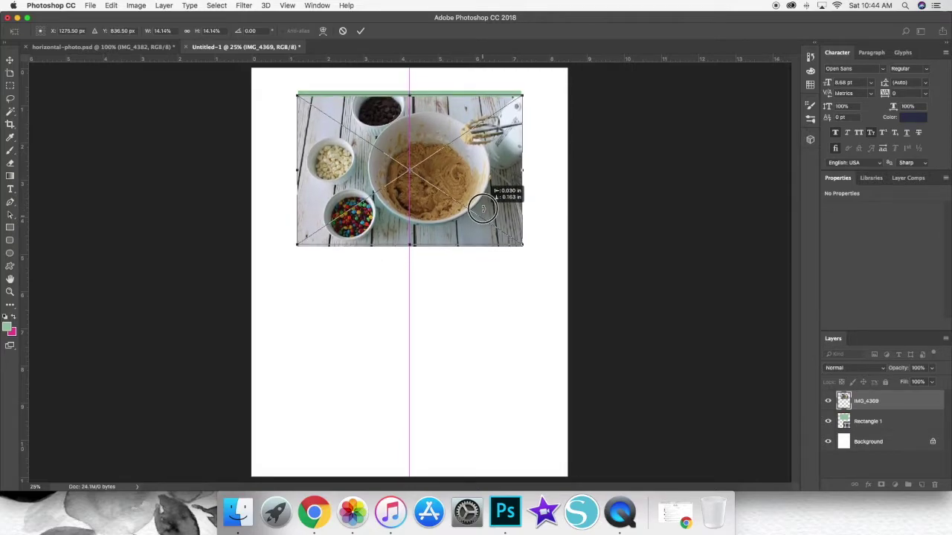
{"action": "left_click_drag", "start_coordinate": [482, 209], "coordinate": [480, 210]}
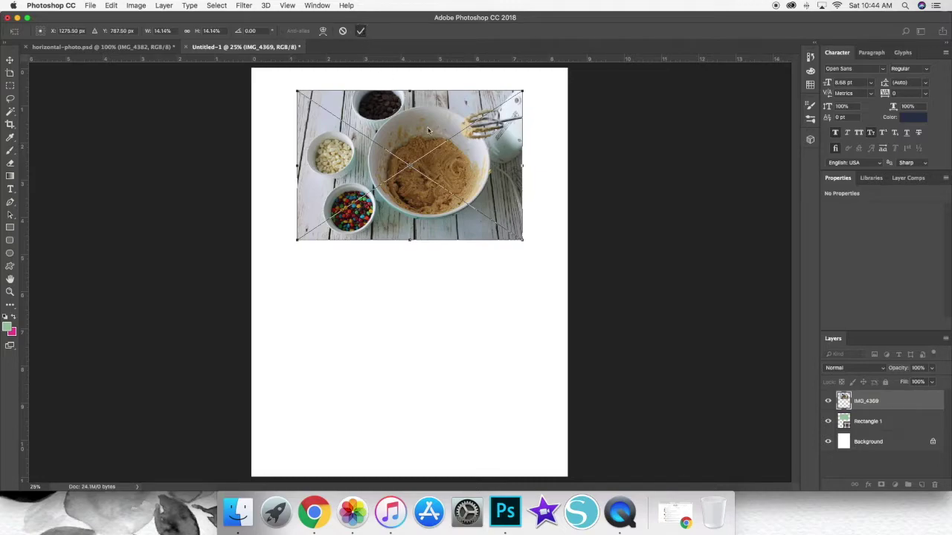
{"action": "key", "text": "Return"}
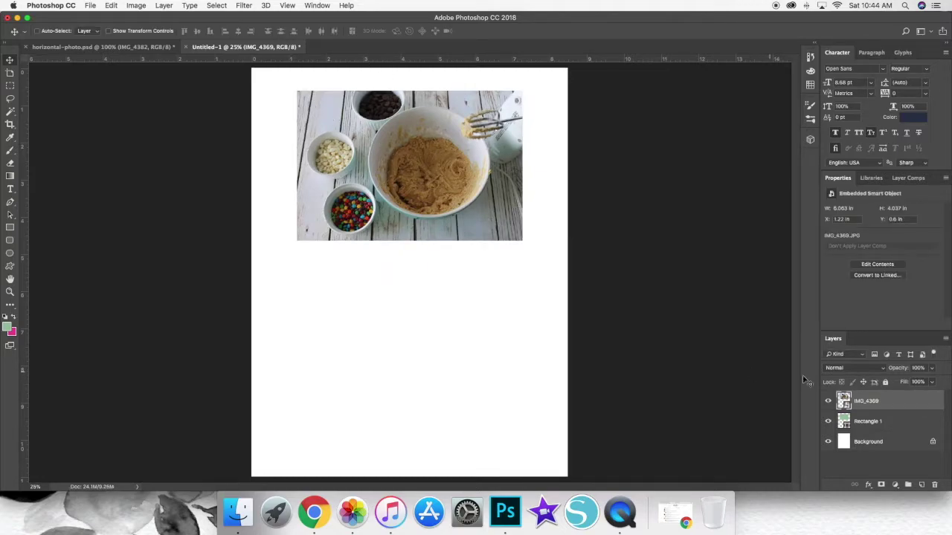
Step: Clip IMG_4369 into Rectangle 1, then select both the photo and rectangle layers
{"action": "right_click", "coordinate": [893, 407]}
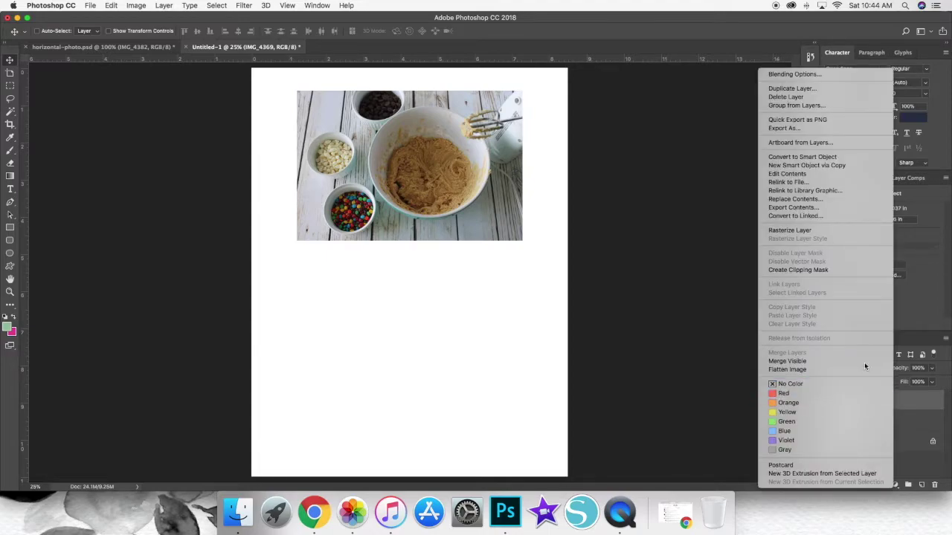
{"action": "left_click", "coordinate": [814, 271]}
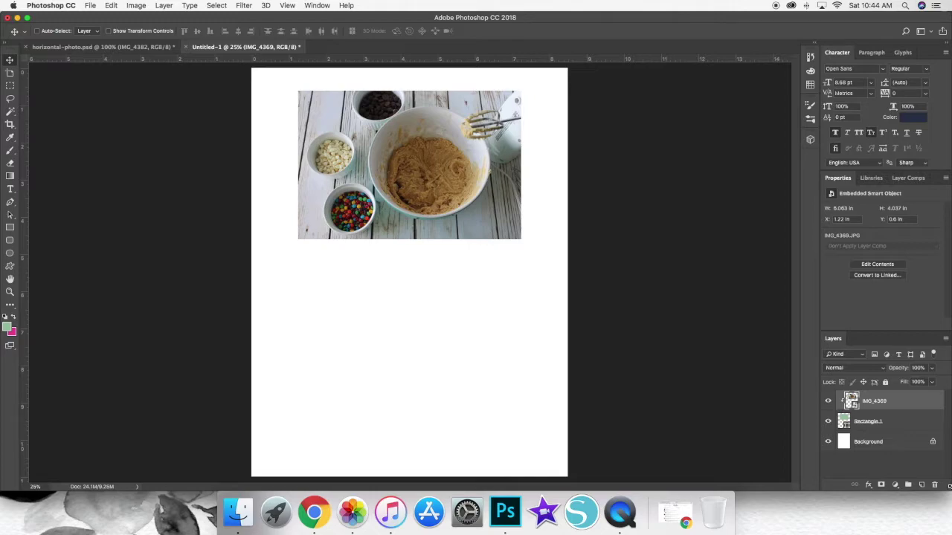
{"action": "left_click", "coordinate": [906, 423], "text": "shift"}
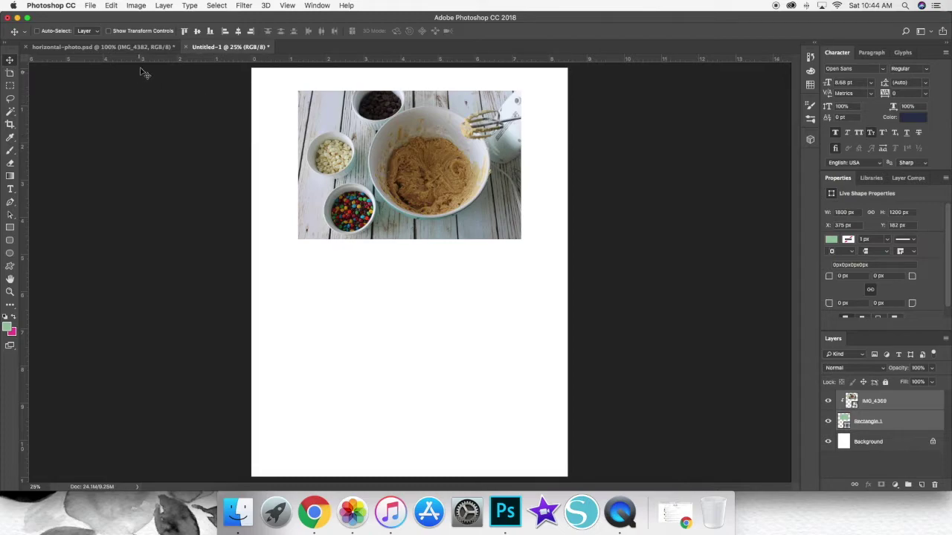
Step: Rotate the clipped photo and rectangle 90° clockwise into a 1200 x 1800 px portrait, shifted right
{"action": "left_click", "coordinate": [111, 6]}
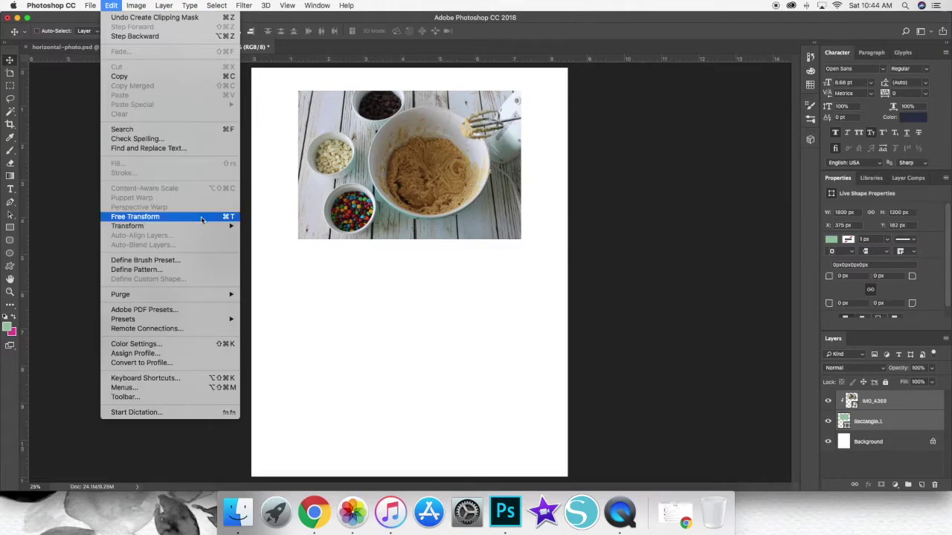
{"action": "mouse_move", "coordinate": [199, 229]}
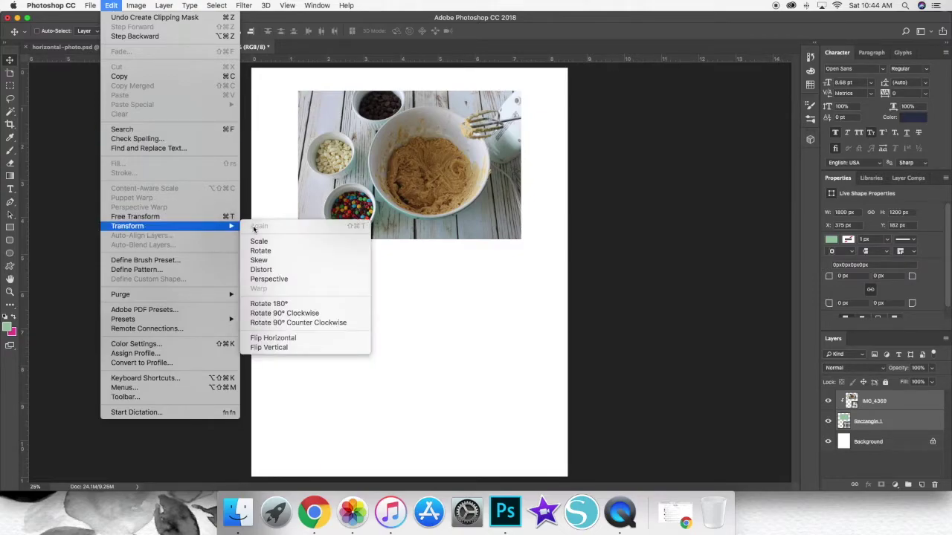
{"action": "left_click", "coordinate": [320, 314]}
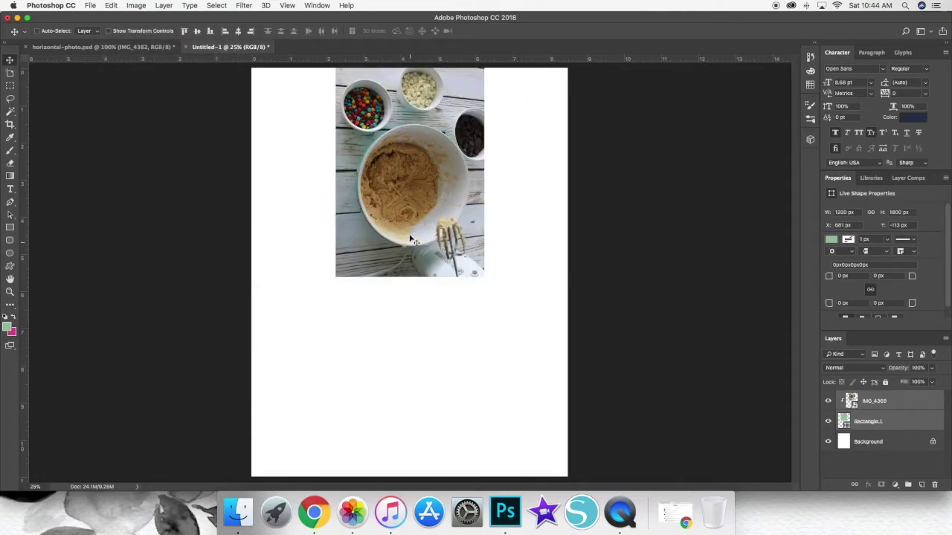
{"action": "left_click_drag", "start_coordinate": [410, 231], "coordinate": [478, 258]}
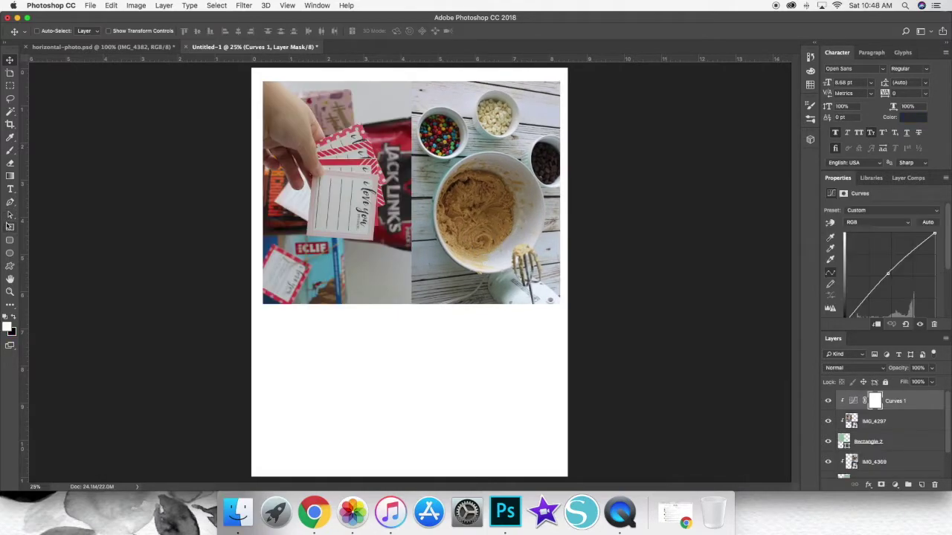
Step: Draw a 3 in by 4 in green Rectangle 3 and drag it beneath the card photo
{"action": "left_click", "coordinate": [10, 227]}
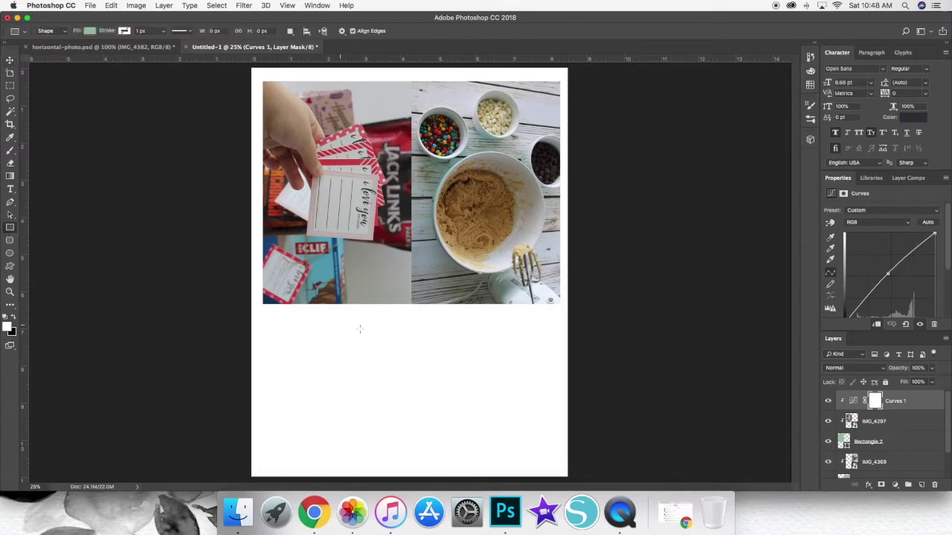
{"action": "left_click", "coordinate": [387, 336]}
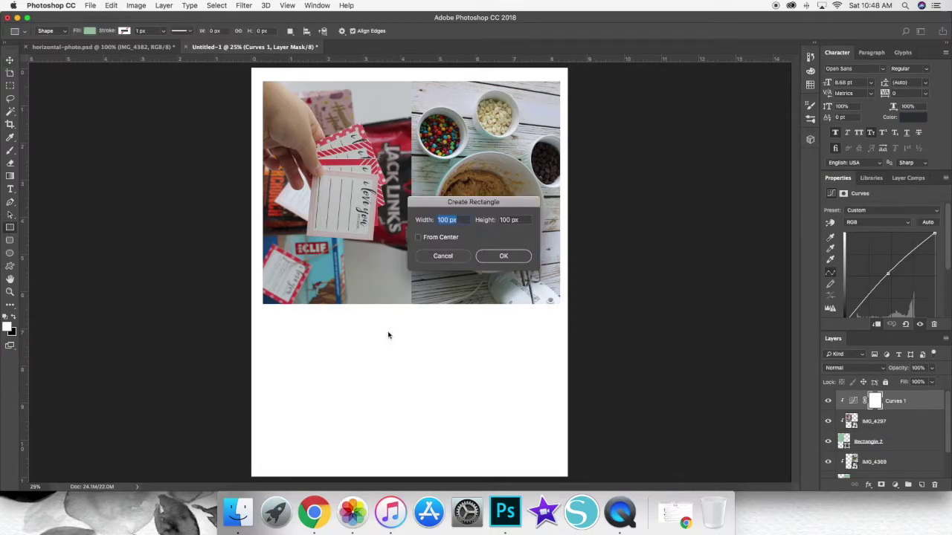
{"action": "key", "text": "BackSpace"}
{"action": "type", "text": "3 in"}
{"action": "key", "text": "Tab"}
{"action": "type", "text": "4"}
{"action": "key", "text": "Return"}
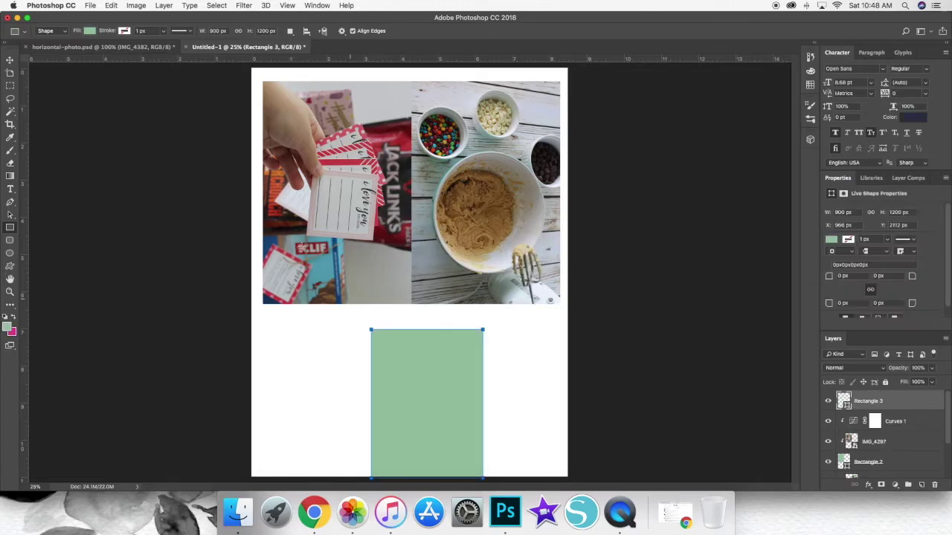
{"action": "left_click", "coordinate": [9, 59]}
{"action": "left_click_drag", "start_coordinate": [410, 333], "coordinate": [370, 283]}
Step: Place Embedded IMG_4769.JPG from Documents > Project Life 2018 > Week 4 Jan 22-28
{"action": "left_click", "coordinate": [90, 5]}
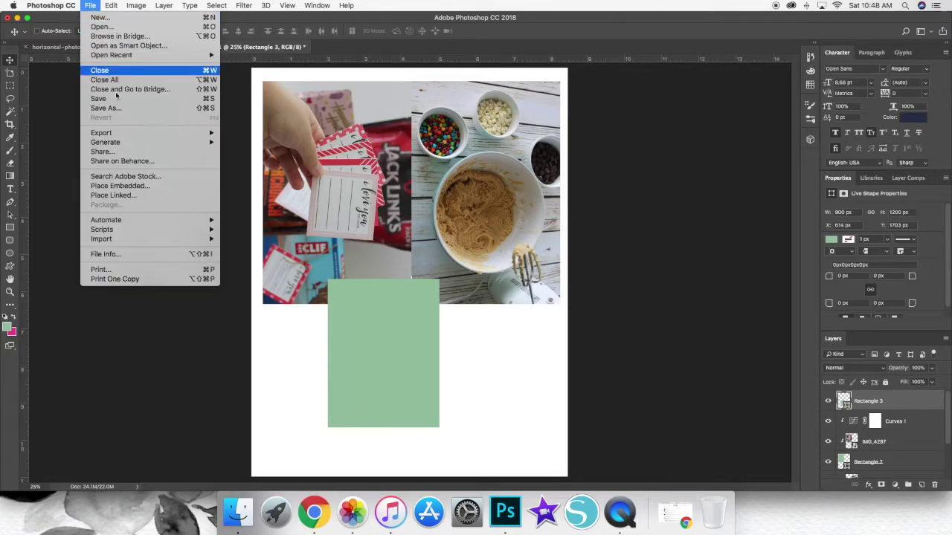
{"action": "left_click", "coordinate": [119, 186]}
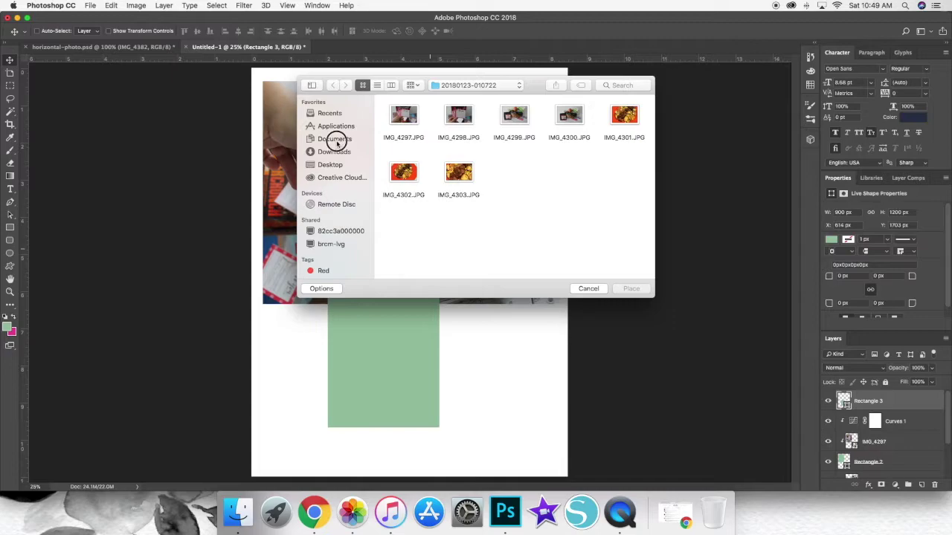
{"action": "left_click", "coordinate": [334, 139]}
{"action": "scroll", "coordinate": [547, 192], "scroll_direction": "down", "scroll_amount": 2}
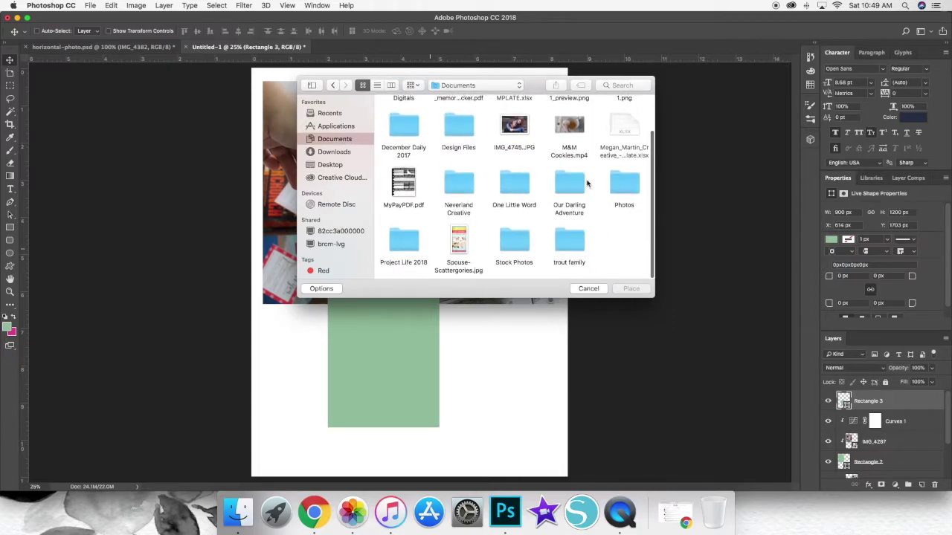
{"action": "double_click", "coordinate": [406, 242]}
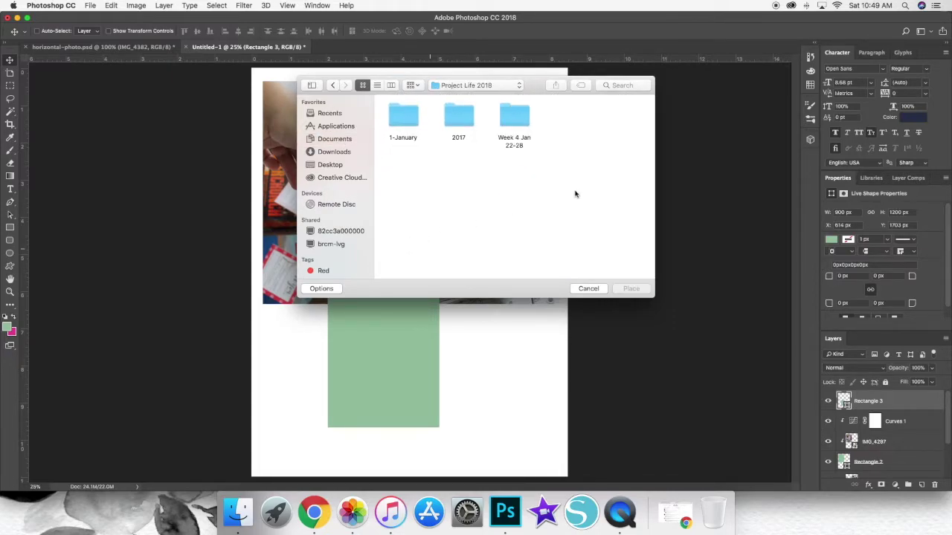
{"action": "double_click", "coordinate": [502, 109]}
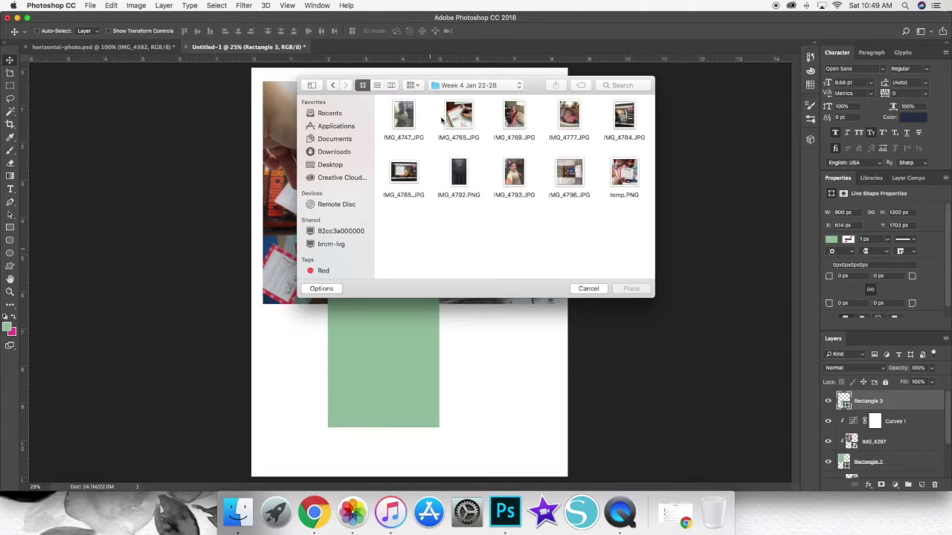
{"action": "left_click", "coordinate": [516, 115]}
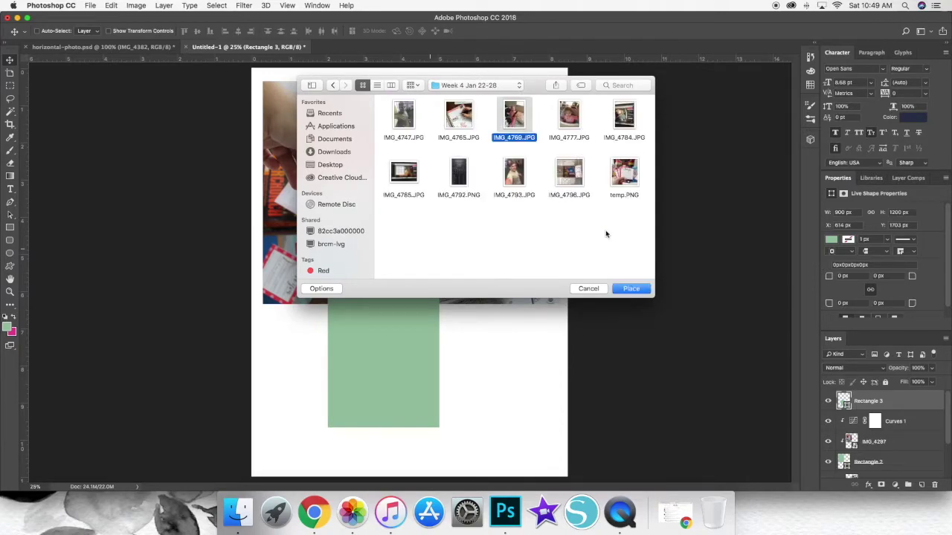
{"action": "left_click", "coordinate": [631, 289]}
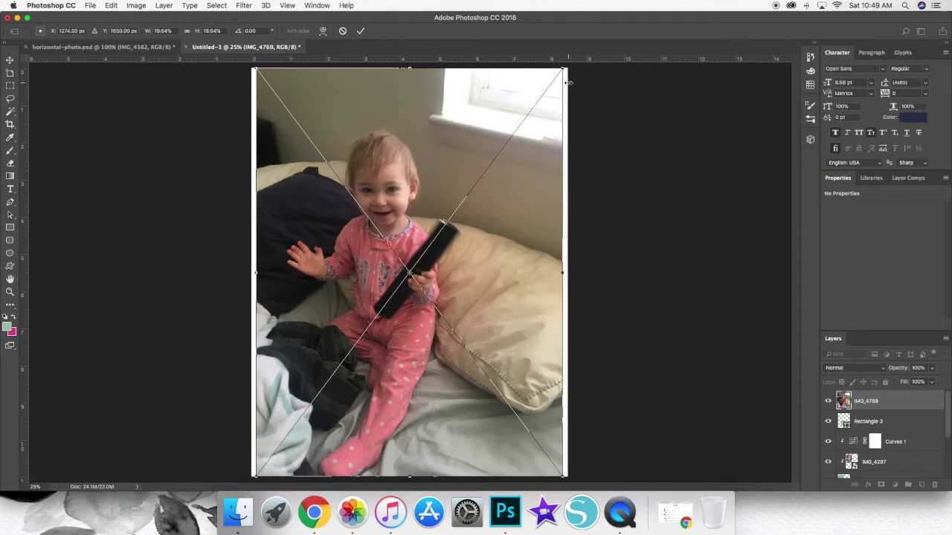
Step: Shrink the toddler photo, position it over Rectangle 3 and commit the placement
{"action": "left_click_drag", "start_coordinate": [563, 69], "coordinate": [387, 342]}
{"action": "left_click_drag", "start_coordinate": [353, 372], "coordinate": [426, 326]}
{"action": "left_click", "coordinate": [360, 32]}
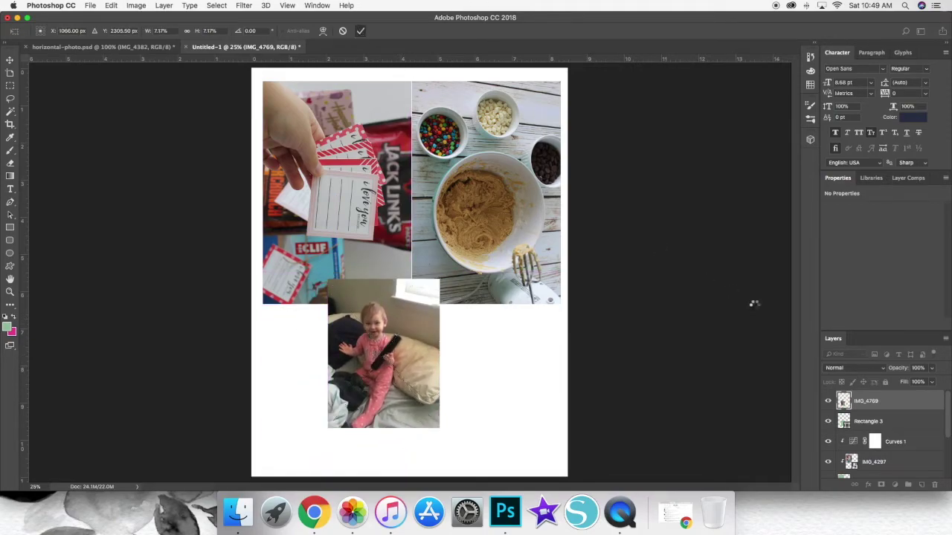
{"action": "right_click", "coordinate": [876, 402]}
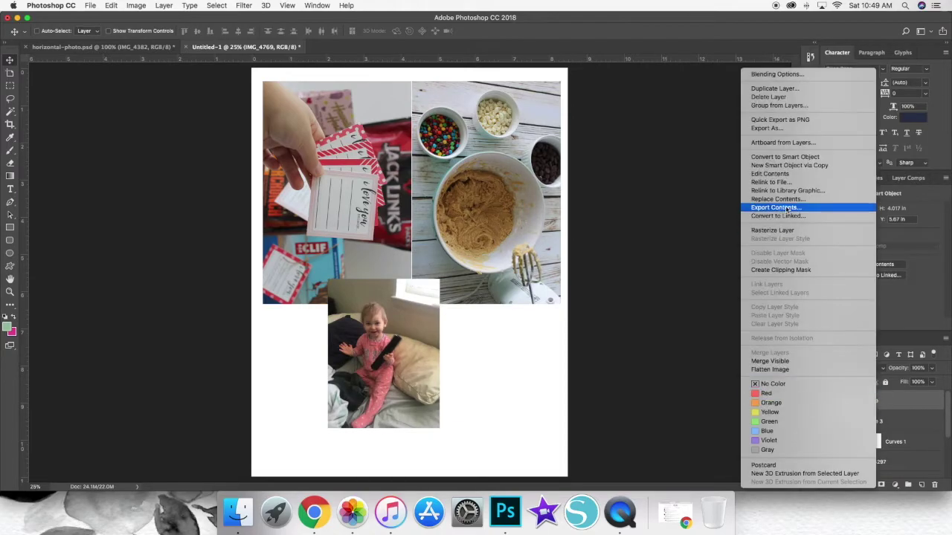
Step: Clip IMG_4769 into Rectangle 3 and scale it up slightly to fill the 3 x 4 in frame
{"action": "left_click", "coordinate": [774, 272]}
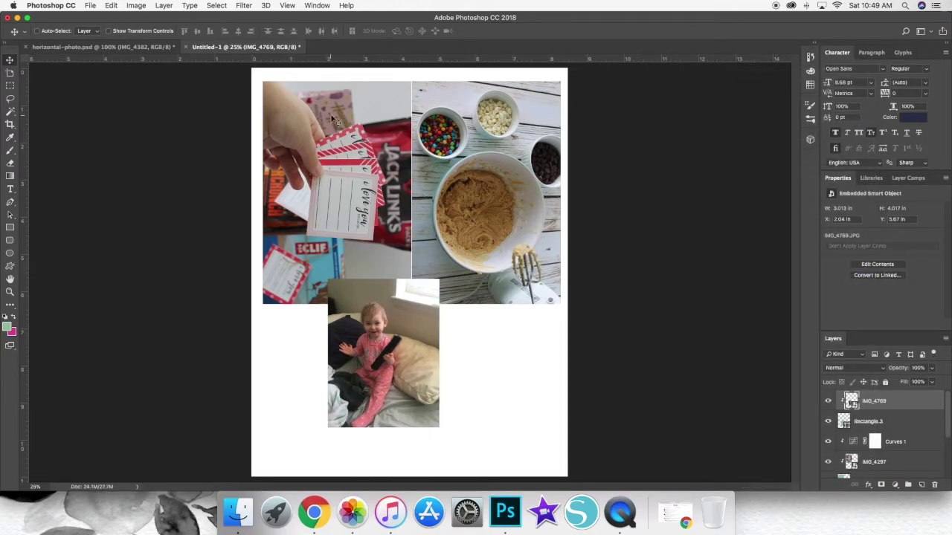
{"action": "left_click", "coordinate": [111, 5]}
{"action": "mouse_move", "coordinate": [195, 226]}
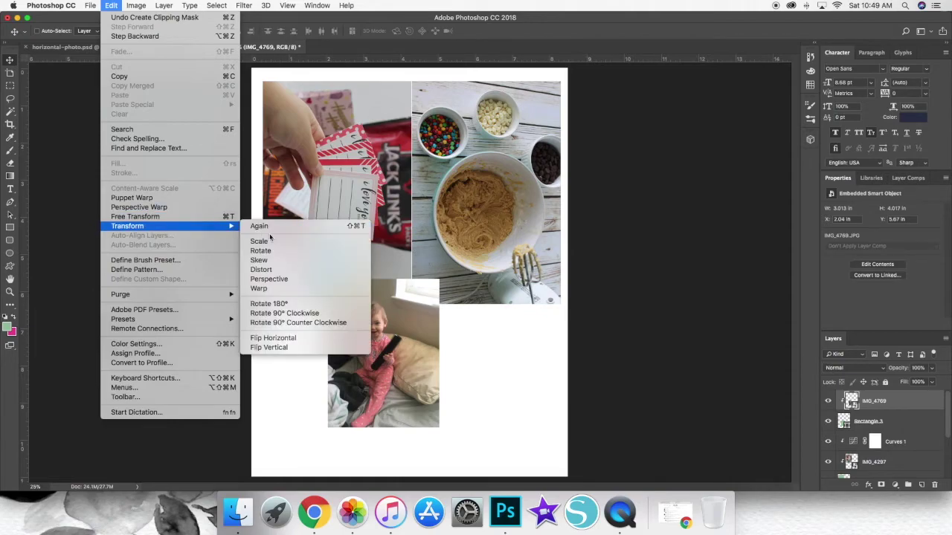
{"action": "left_click", "coordinate": [271, 240]}
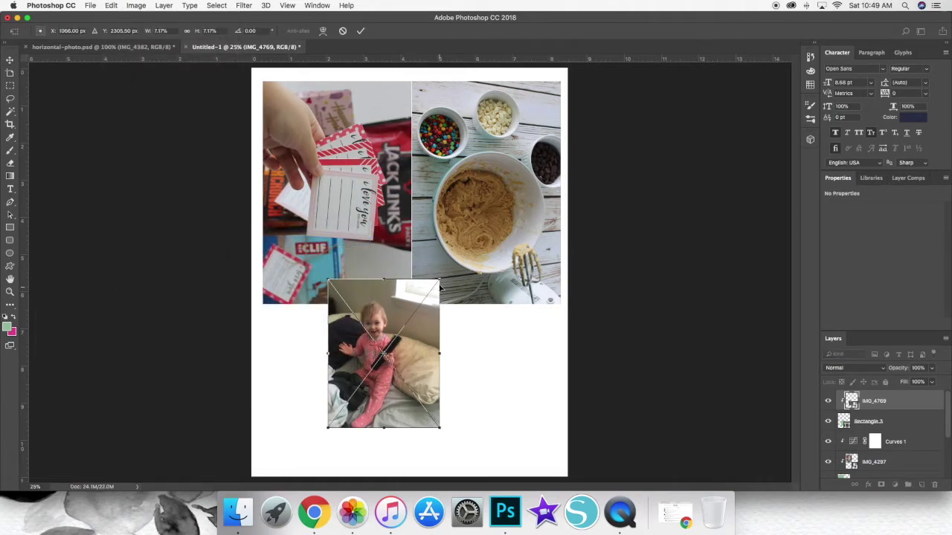
{"action": "left_click_drag", "start_coordinate": [440, 279], "coordinate": [455, 259]}
{"action": "left_click_drag", "start_coordinate": [387, 322], "coordinate": [387, 332]}
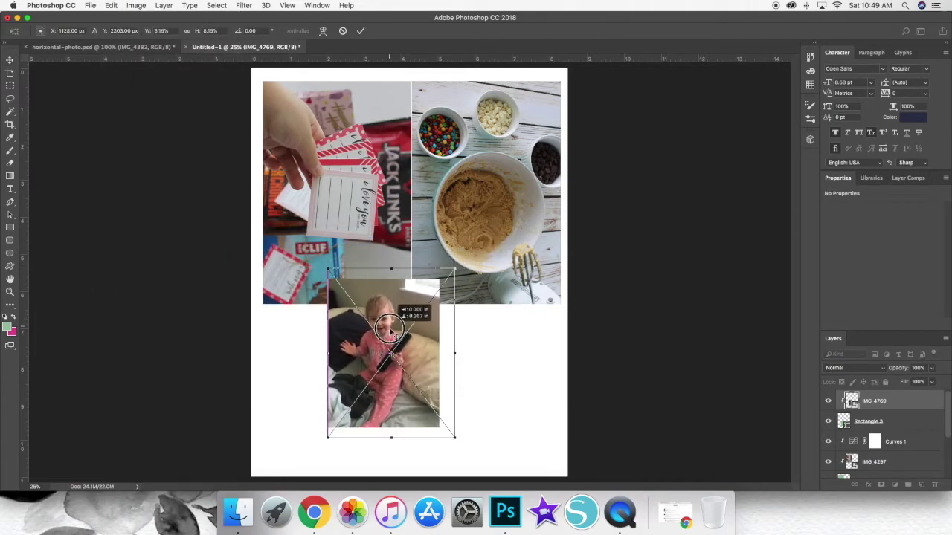
{"action": "left_click", "coordinate": [361, 31]}
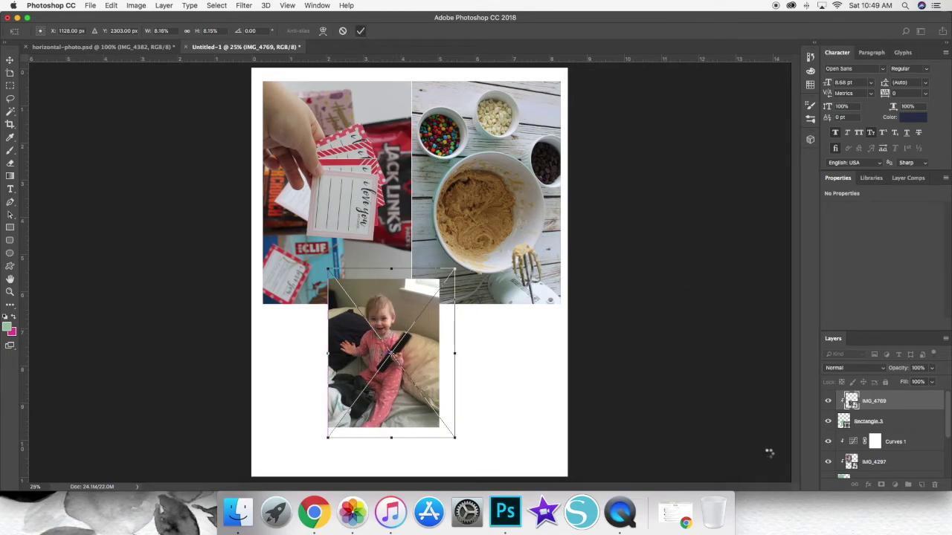
Step: Select the Rectangle 3 frame layer and bring up the Edit > Transform commands
{"action": "left_click", "coordinate": [870, 423]}
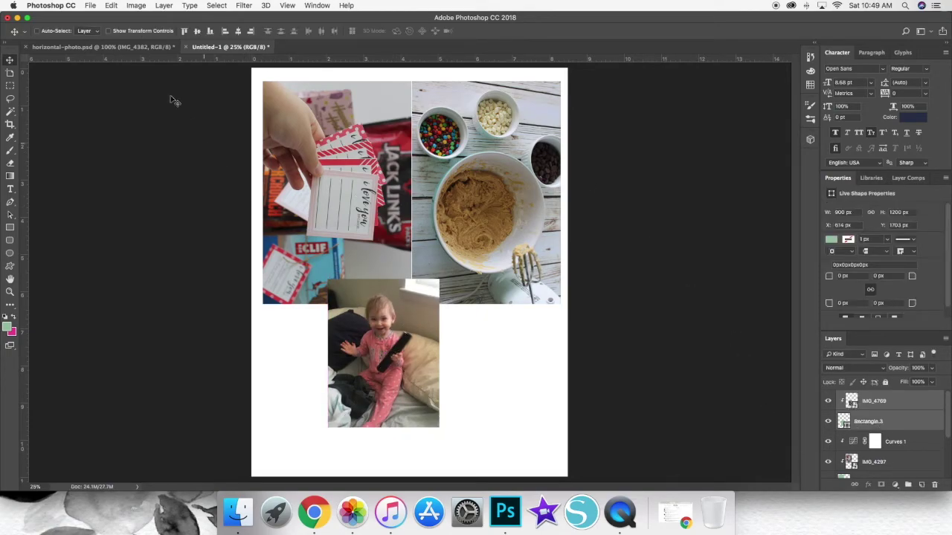
{"action": "left_click", "coordinate": [111, 5]}
{"action": "mouse_move", "coordinate": [199, 226]}
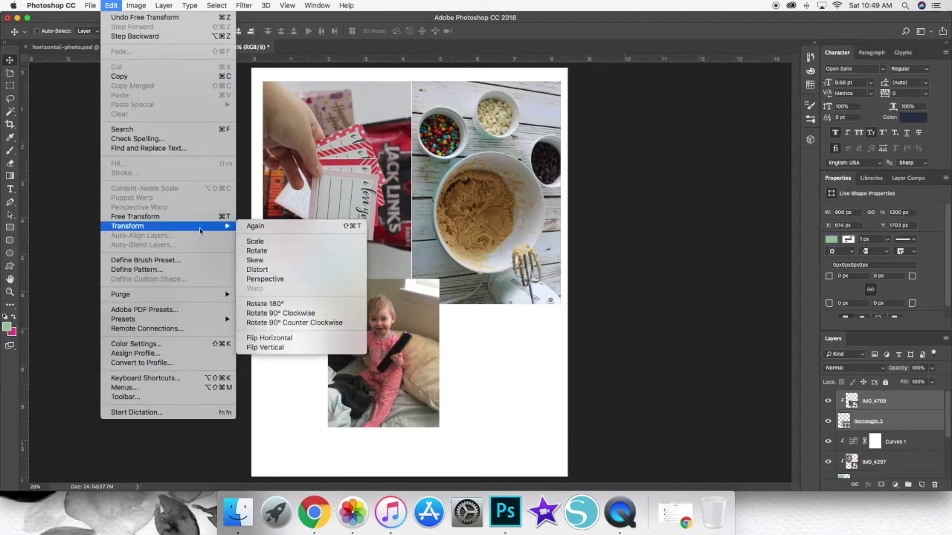
Step: Rotate Rectangle 3 90° clockwise and move it beneath the cookie-dough photo at X 1293, Y 1918 px
{"action": "left_click", "coordinate": [296, 314]}
{"action": "left_click_drag", "start_coordinate": [432, 351], "coordinate": [518, 371]}
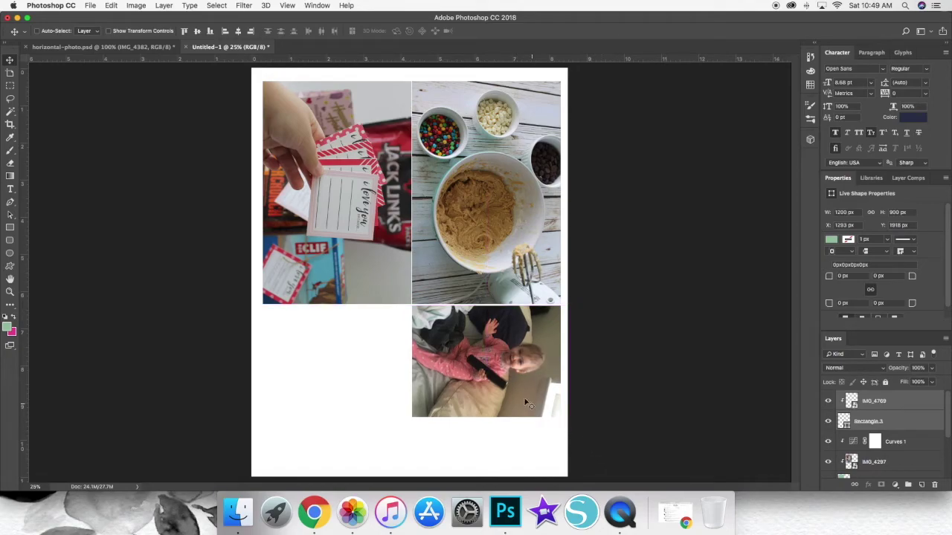
{"action": "left_click", "coordinate": [906, 403]}
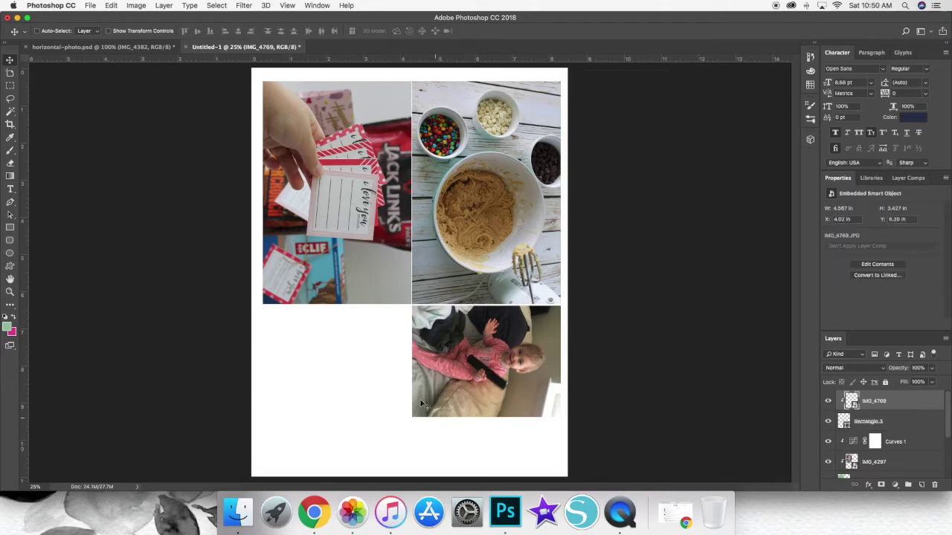
Step: Draw a green 3 x 4 in rectangle, move it left of the baby photo, then choose File > Place Embedded
{"action": "left_click", "coordinate": [10, 228]}
{"action": "left_click", "coordinate": [330, 342]}
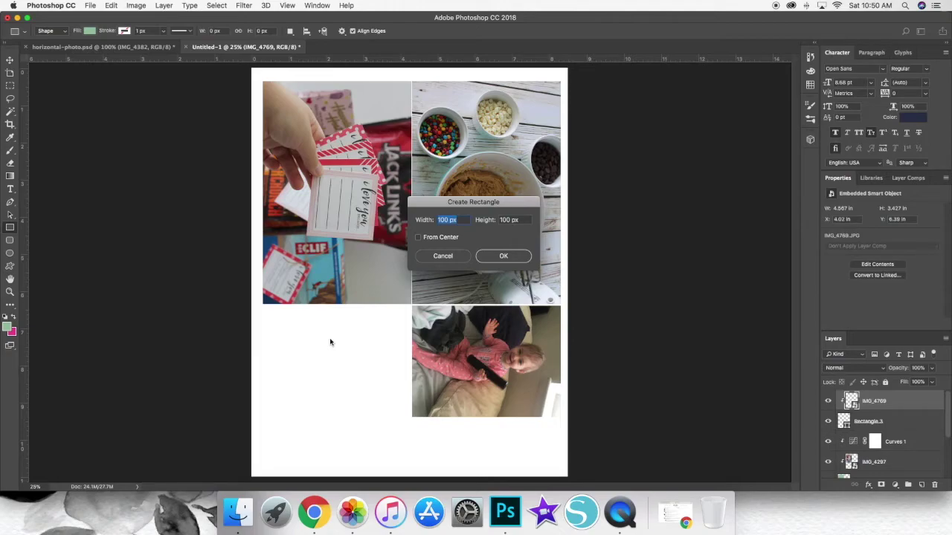
{"action": "type", "text": "3 in"}
{"action": "key", "text": "Tab"}
{"action": "type", "text": "4"}
{"action": "key", "text": "Return"}
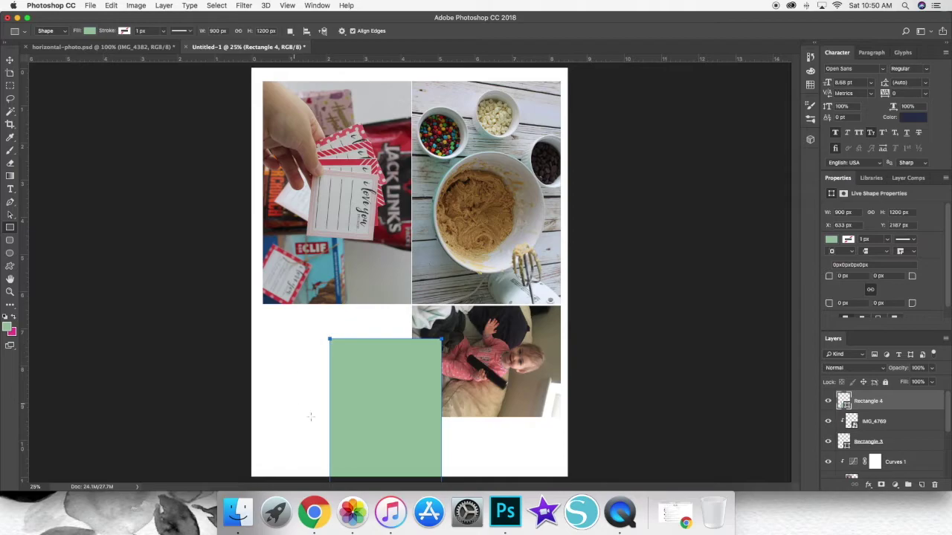
{"action": "left_click", "coordinate": [9, 59]}
{"action": "left_click_drag", "start_coordinate": [376, 365], "coordinate": [346, 299]}
{"action": "left_click", "coordinate": [90, 6]}
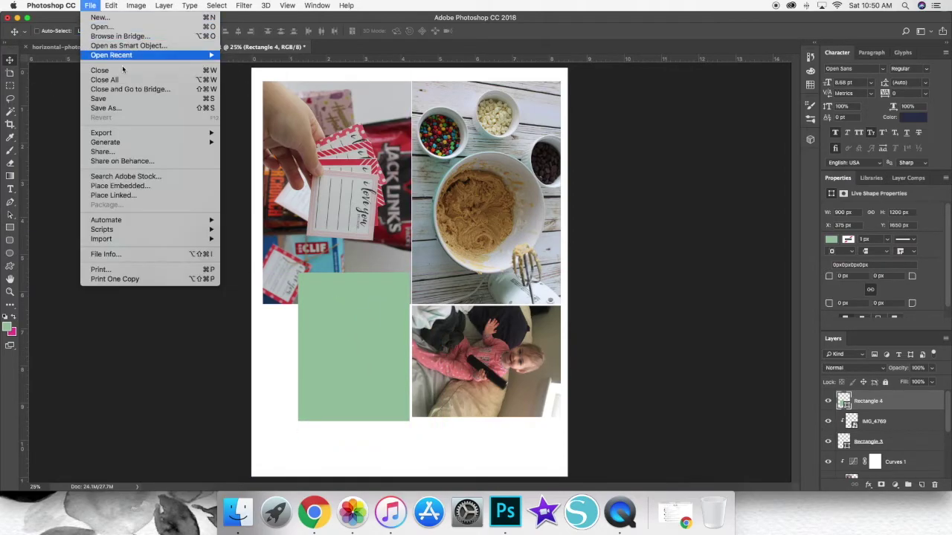
{"action": "left_click", "coordinate": [142, 187]}
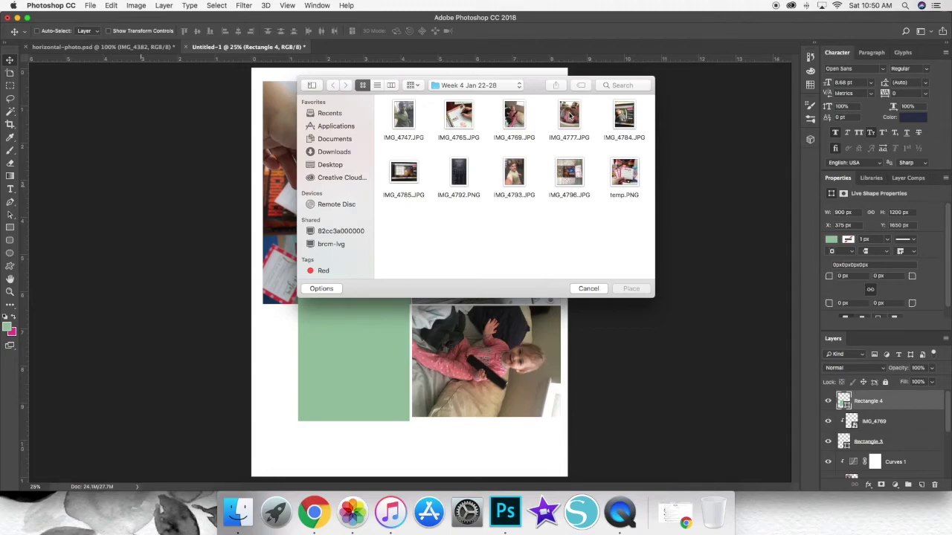
Step: Place IMG_4747.JPG, scale it to about 3.17 x 4.227 in, and clip it into Rectangle 4
{"action": "left_click", "coordinate": [411, 117]}
{"action": "left_click", "coordinate": [642, 288]}
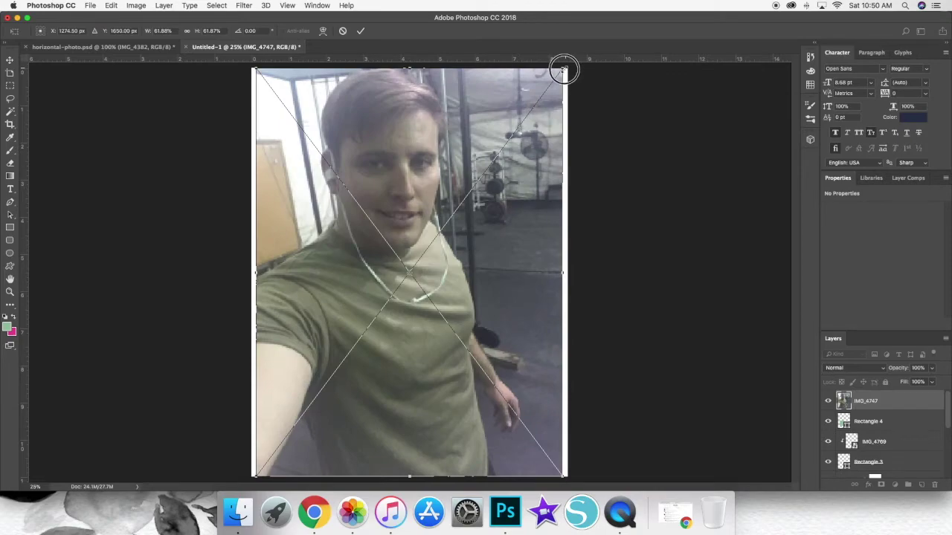
{"action": "left_click_drag", "start_coordinate": [564, 73], "coordinate": [409, 278]}
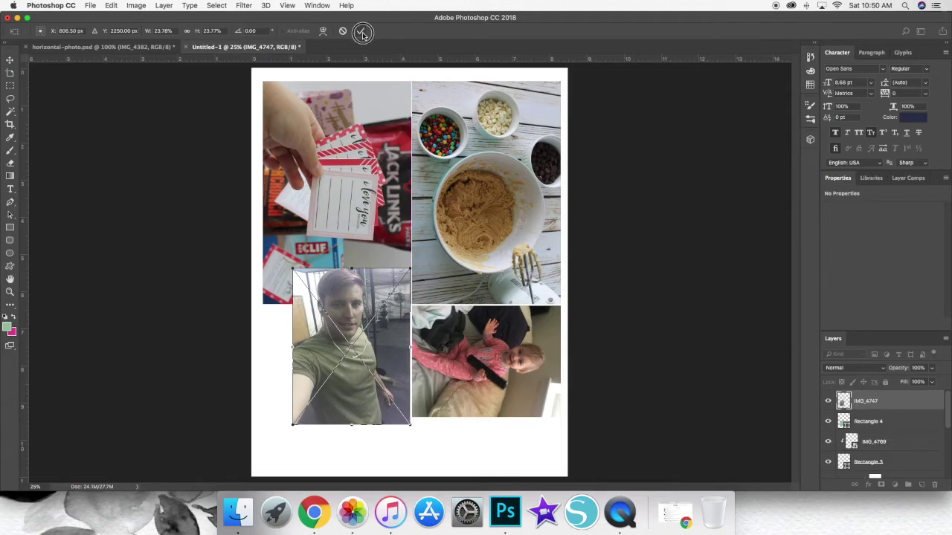
{"action": "left_click", "coordinate": [362, 34]}
{"action": "right_click", "coordinate": [885, 401]}
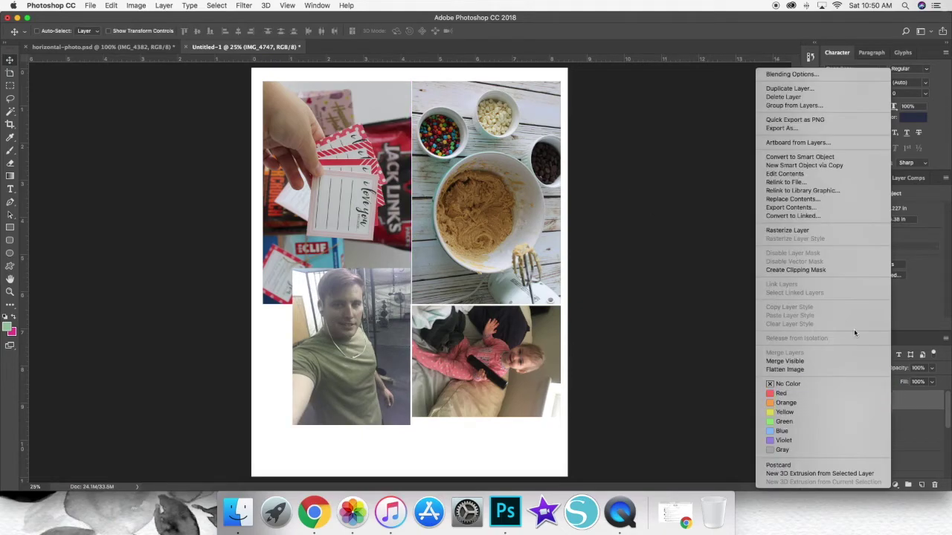
{"action": "left_click", "coordinate": [795, 269]}
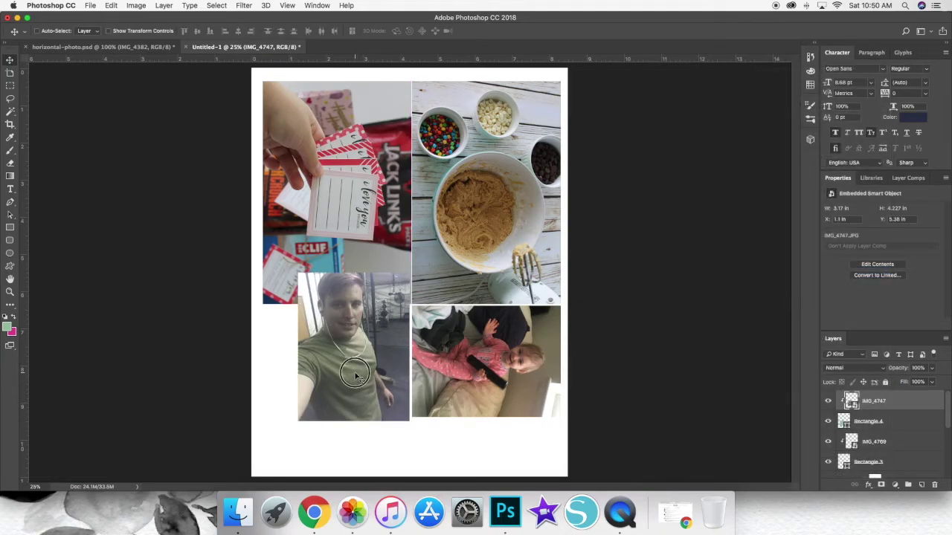
Step: Shift the selfie down in its frame, rotate Rectangle 4 90° clockwise, and move it left
{"action": "left_click_drag", "start_coordinate": [356, 376], "coordinate": [358, 383]}
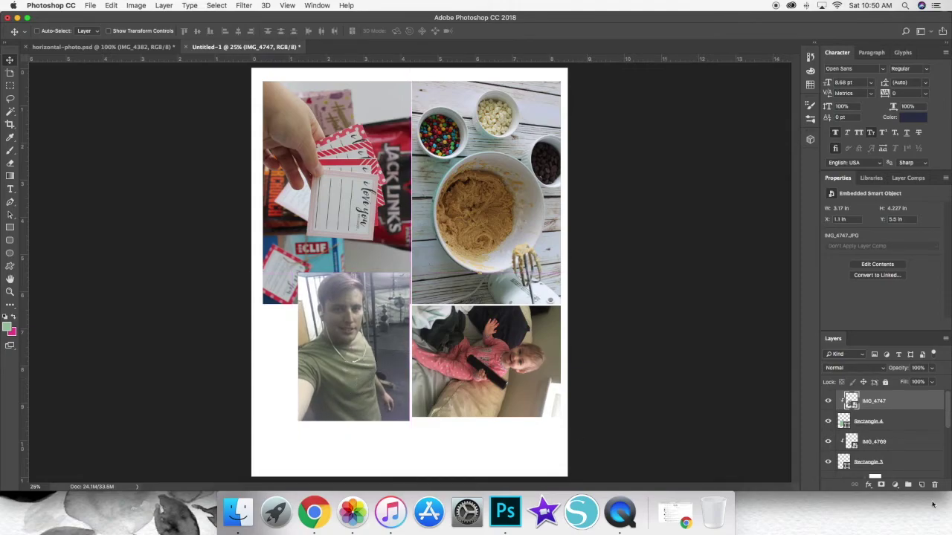
{"action": "left_click", "coordinate": [896, 428]}
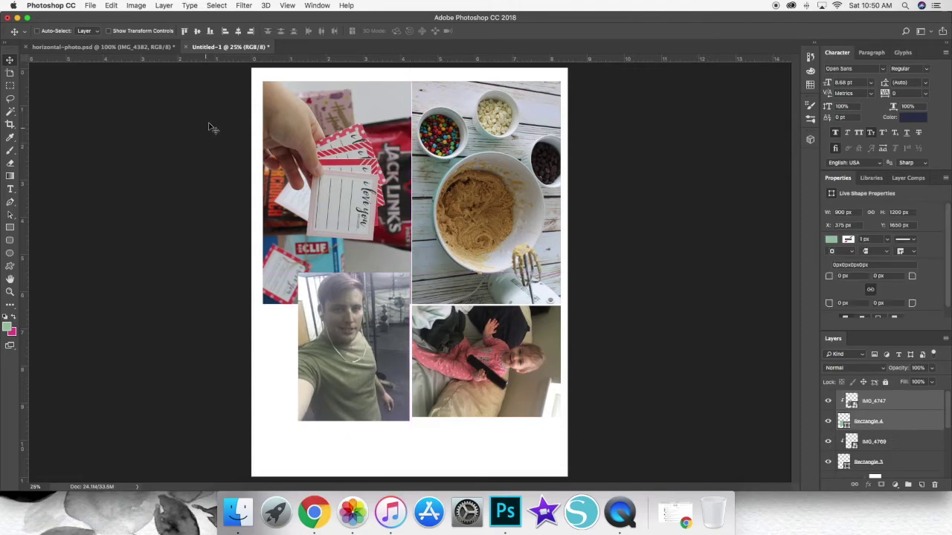
{"action": "left_click", "coordinate": [109, 7]}
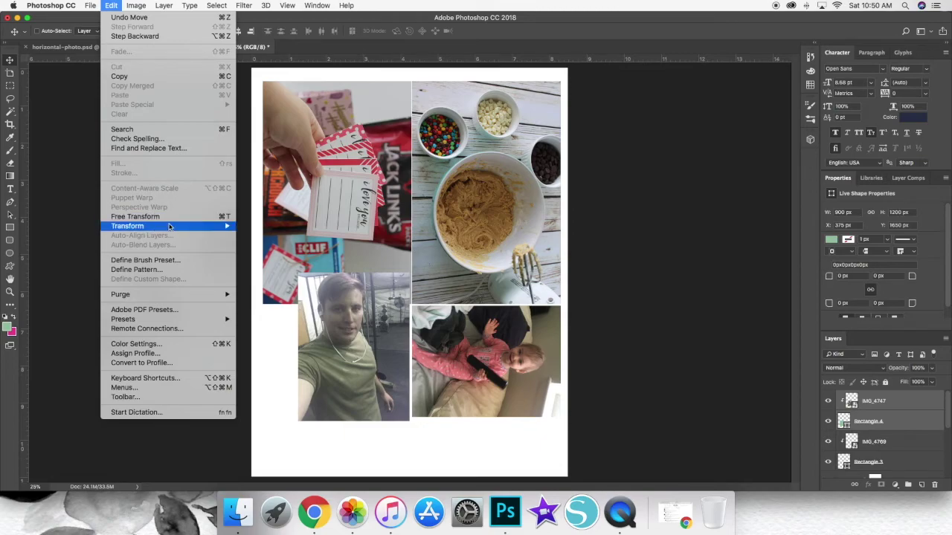
{"action": "mouse_move", "coordinate": [148, 226]}
{"action": "left_click", "coordinate": [326, 315]}
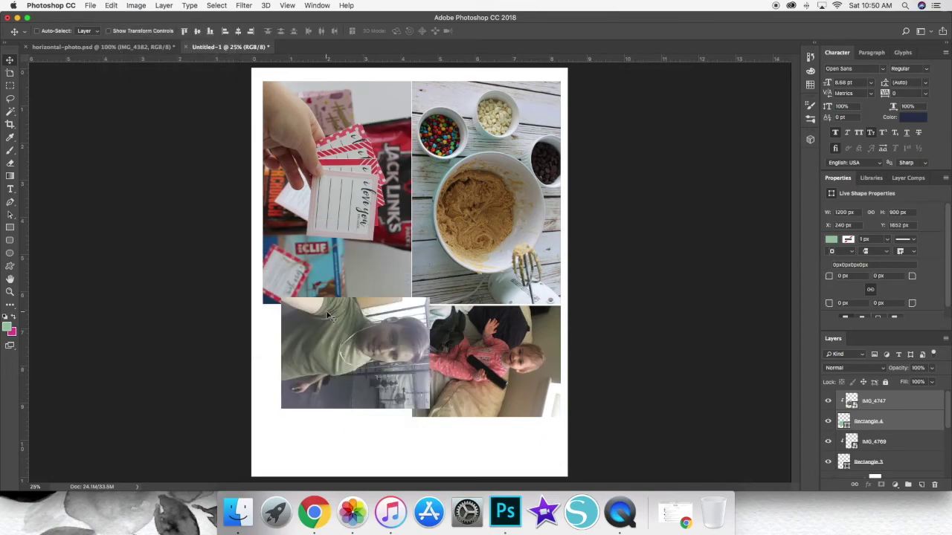
{"action": "left_click_drag", "start_coordinate": [357, 337], "coordinate": [342, 343]}
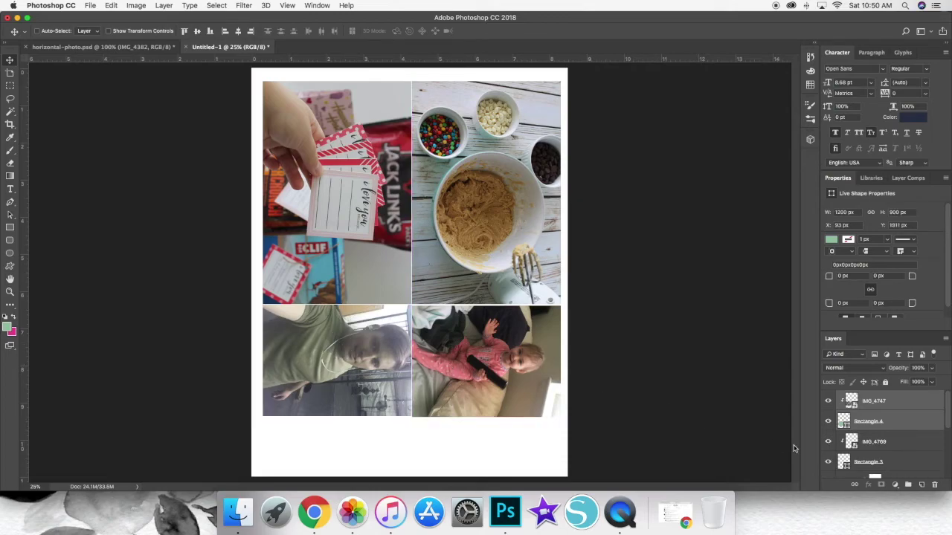
Step: Nudge the baby photo's Rectangle 3 up to align with the selfie
{"action": "left_click", "coordinate": [904, 443]}
{"action": "left_click", "coordinate": [907, 461], "text": "shift"}
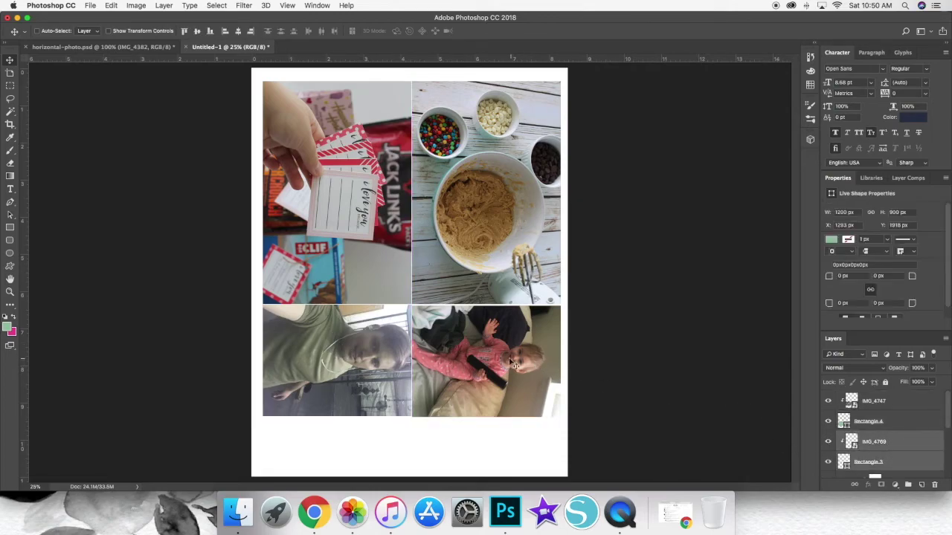
{"action": "left_click_drag", "start_coordinate": [508, 358], "coordinate": [509, 348]}
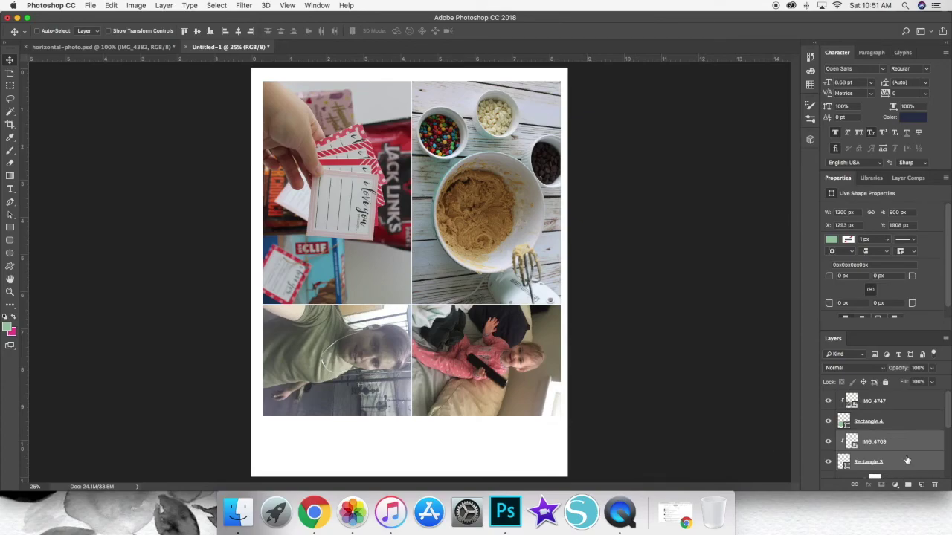
{"action": "scroll", "coordinate": [906, 459], "scroll_direction": "down", "scroll_amount": 5}
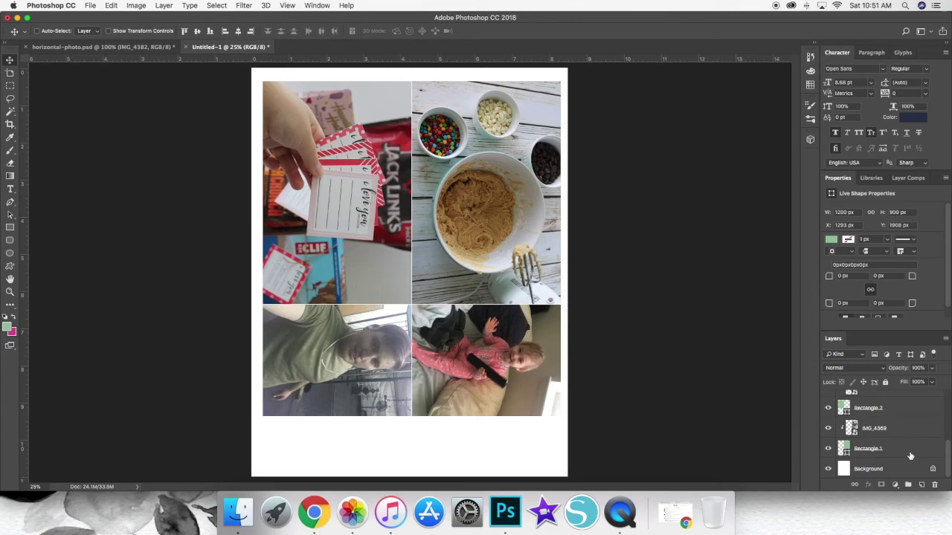
{"action": "scroll", "coordinate": [910, 456], "scroll_direction": "up", "scroll_amount": 4}
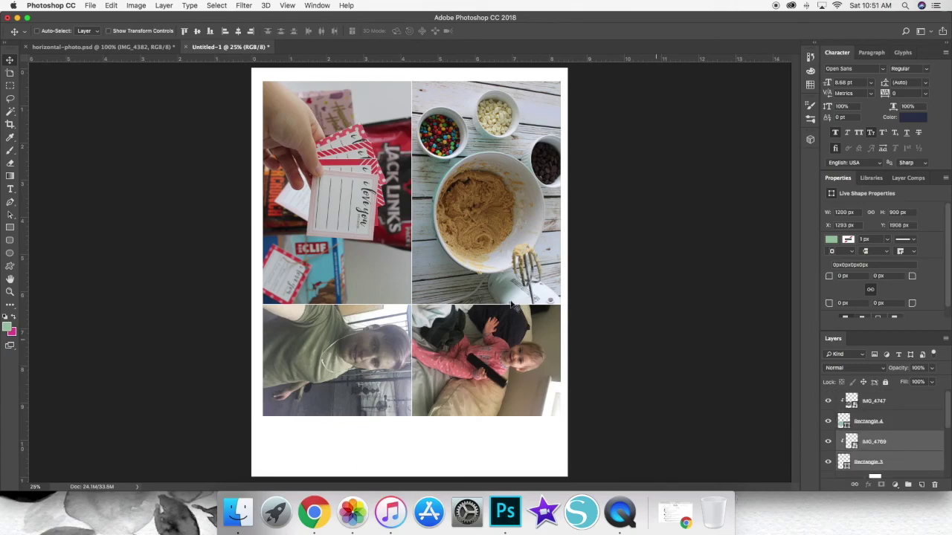